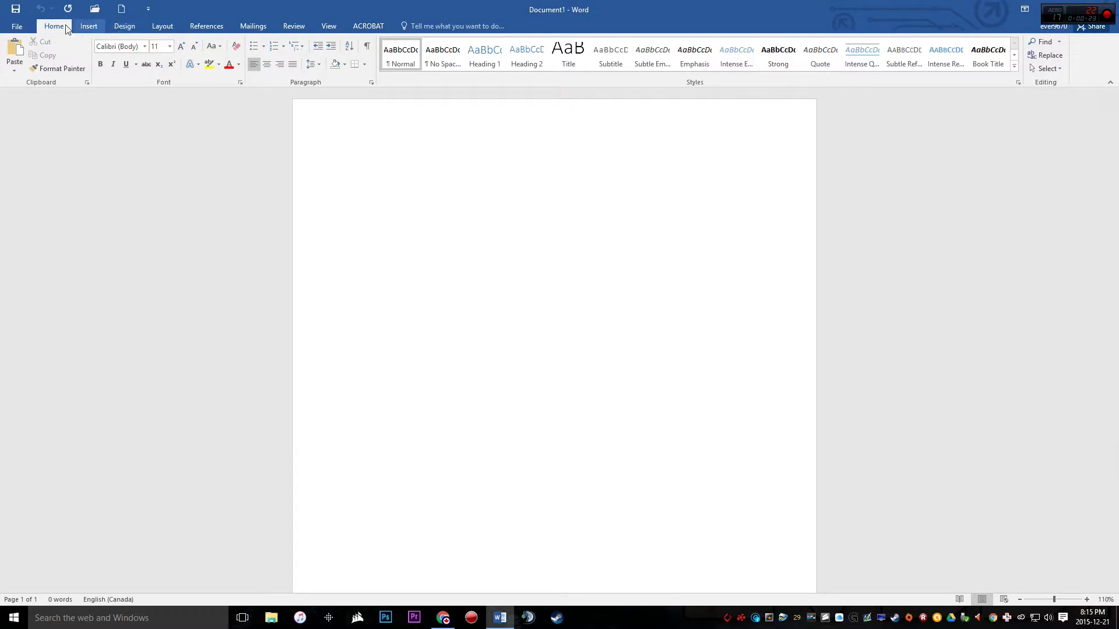
# Step: Insert a 3-column by 5-row table and resize it to be taller and narrower
pyautogui.click(87, 26)
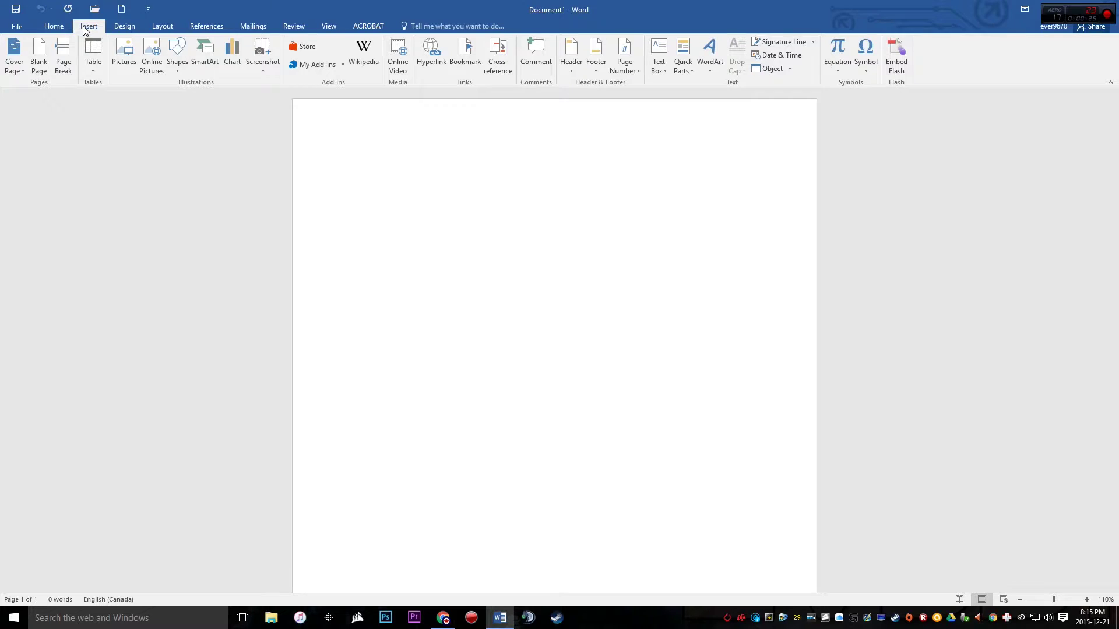
pyautogui.click(102, 56)
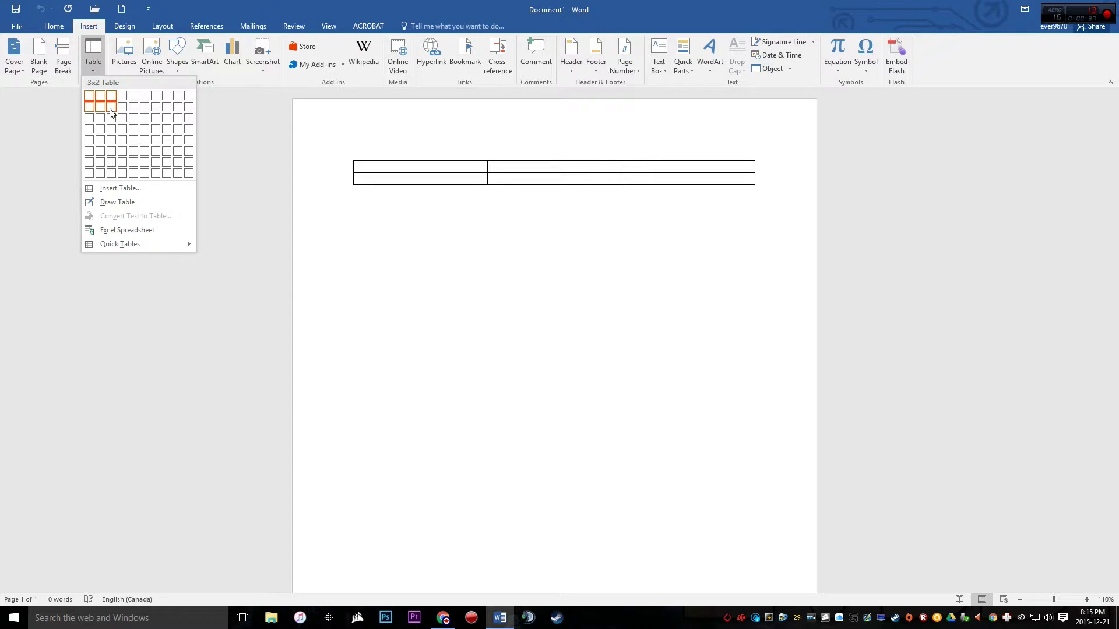
pyautogui.click(113, 141)
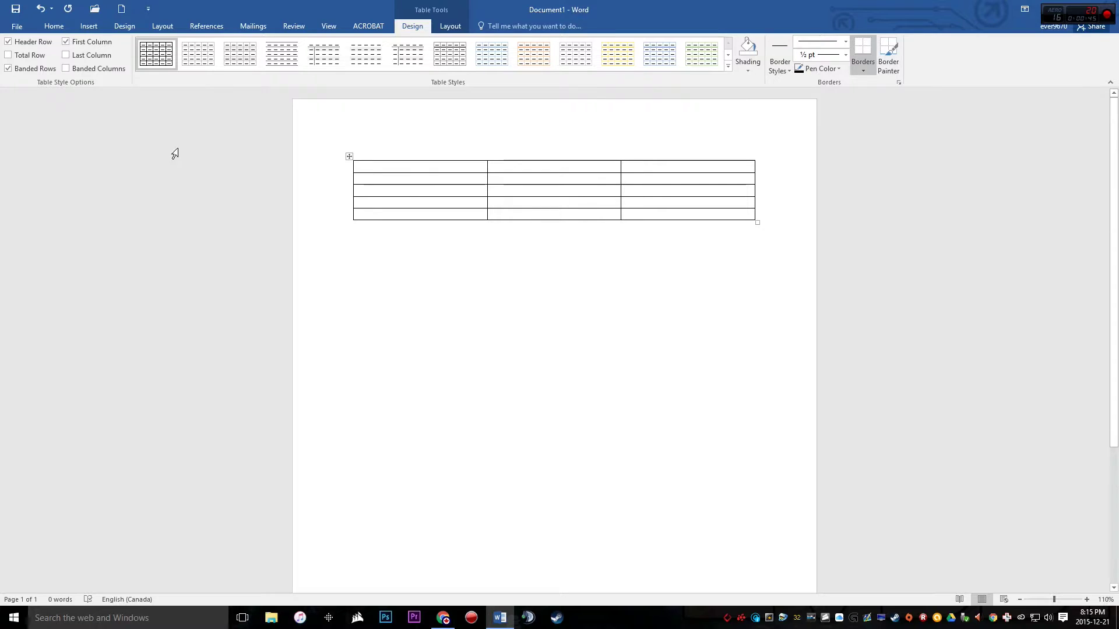
pyautogui.moveTo(756, 221); pyautogui.dragTo(718, 340)
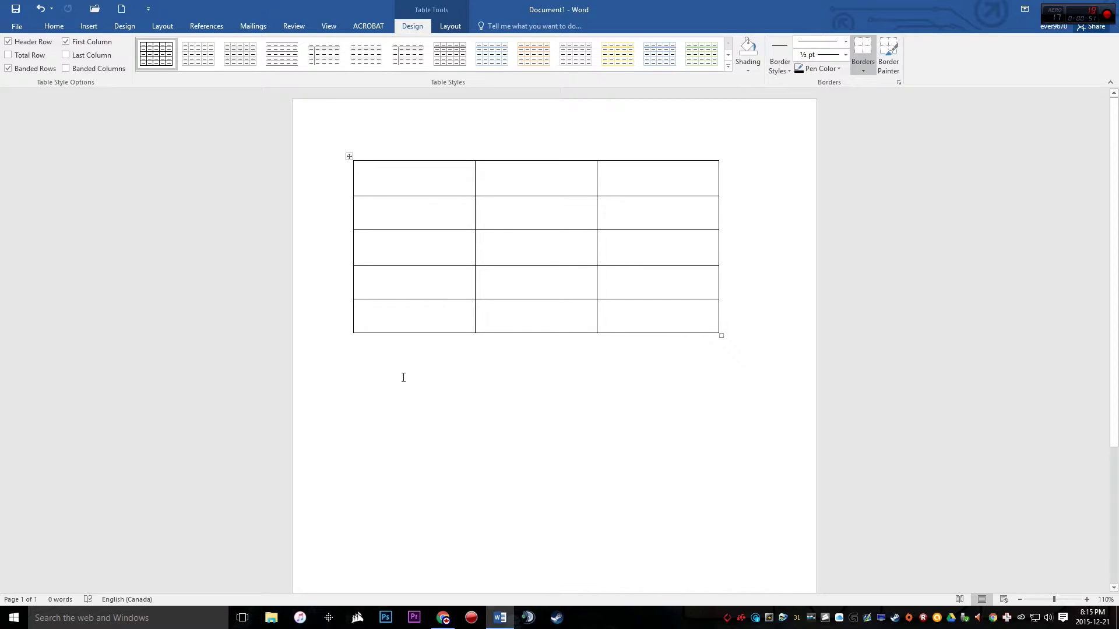
# Step: Label the second and third header cells 'Frequency' and 'Tally', leaving the first header empty
pyautogui.click(380, 169)
pyautogui.click(534, 179)
pyautogui.write('Frequency')
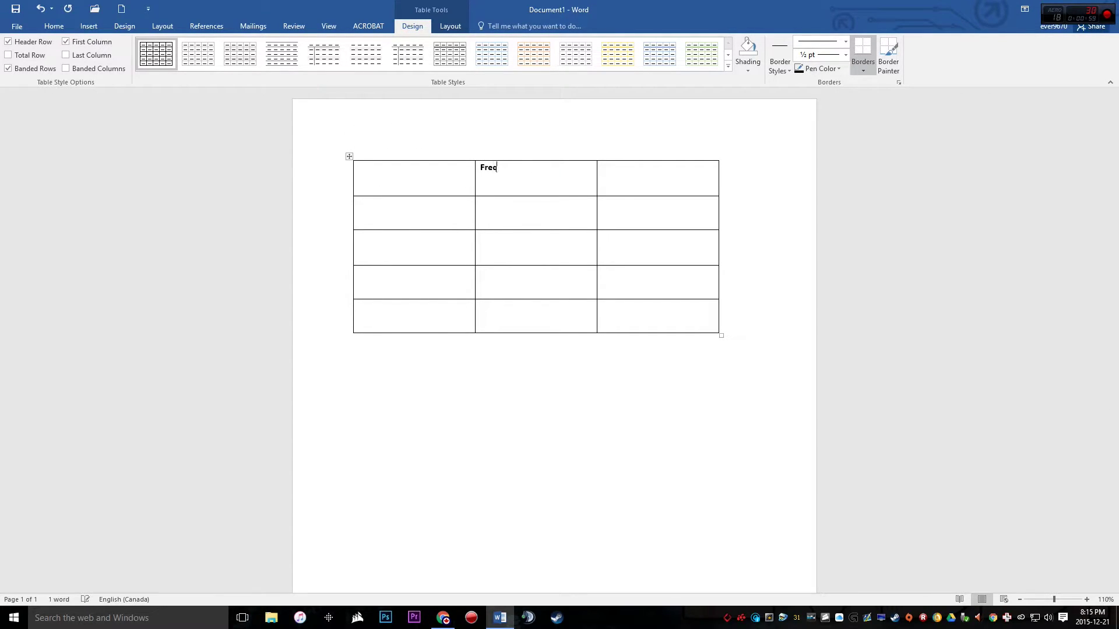
pyautogui.click(609, 173)
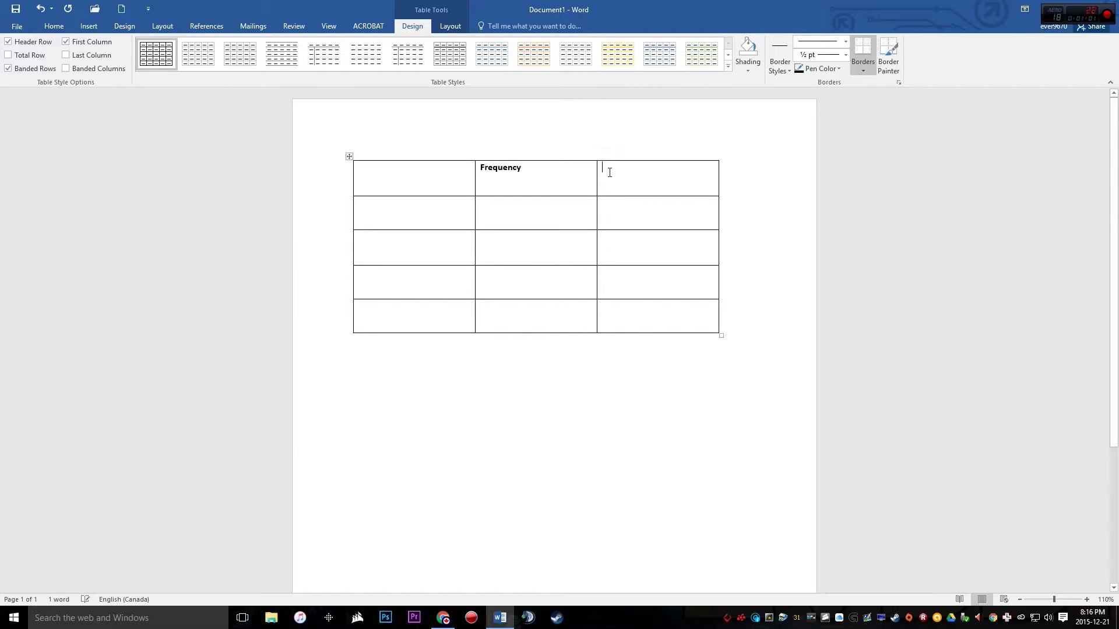
pyautogui.write('Tally')
pyautogui.click(404, 176)
pyautogui.write('Options')
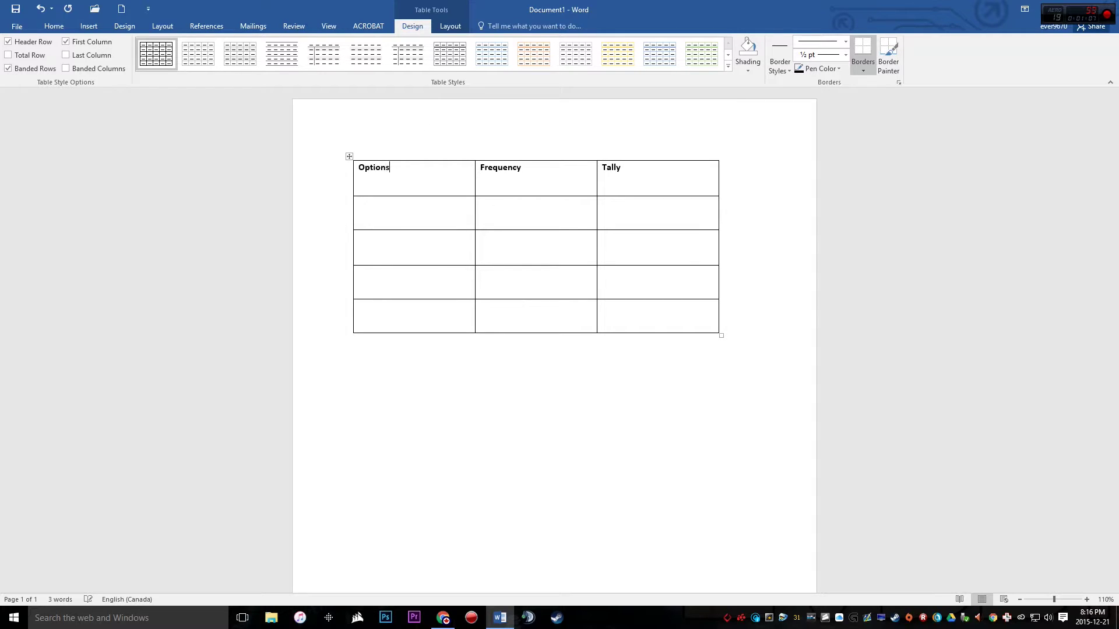
pyautogui.doubleClick(370, 167)
pyautogui.press('Delete')
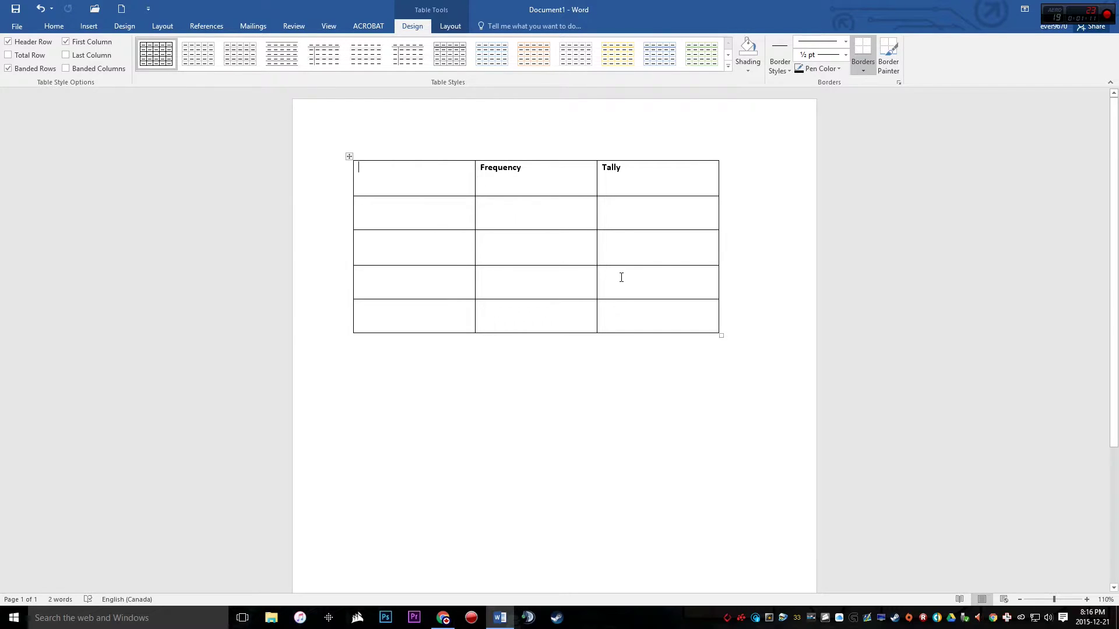
# Step: Grow the Frequency and Tally header text three steps to 16 pt
pyautogui.moveTo(640, 175); pyautogui.dragTo(484, 170)
pyautogui.click(54, 26)
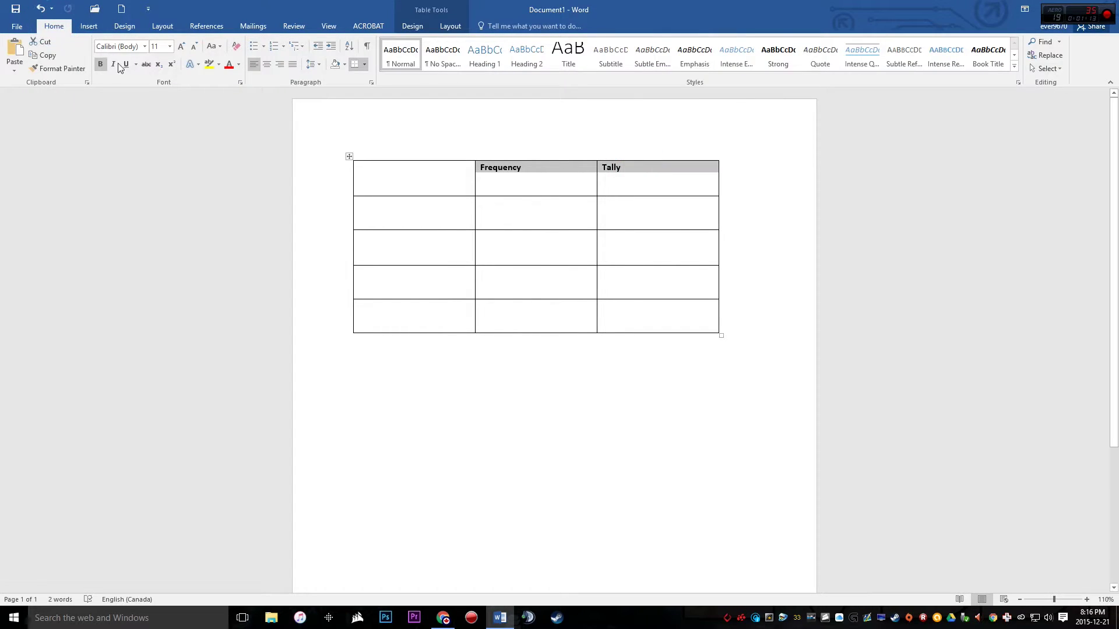
pyautogui.click(180, 46)
pyautogui.click(180, 47)
pyautogui.click(180, 46)
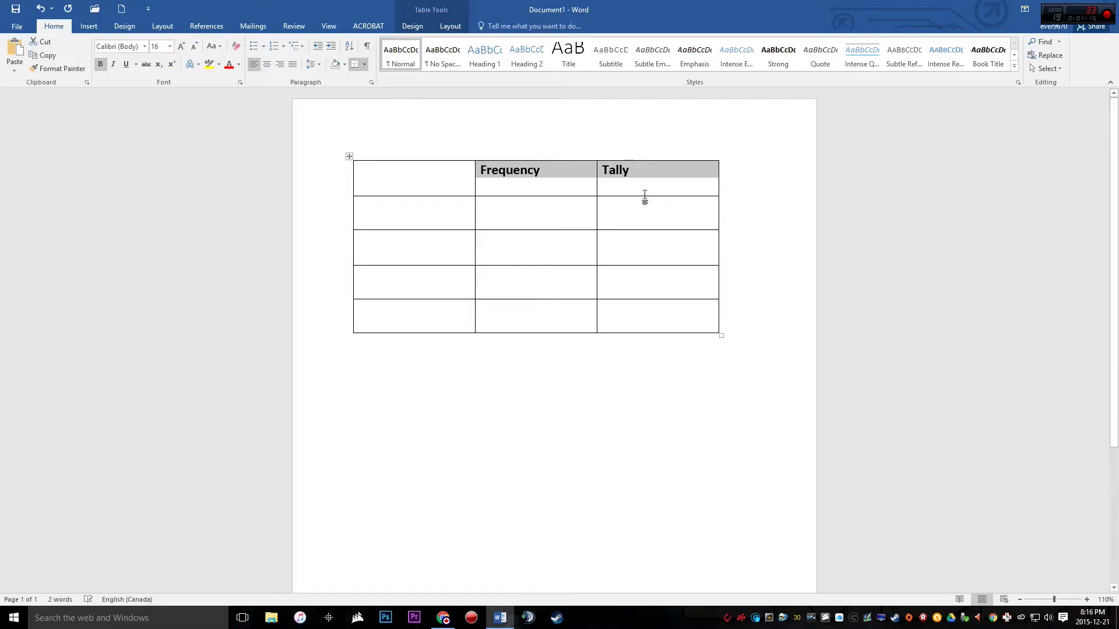
pyautogui.click(549, 177)
pyautogui.click(426, 223)
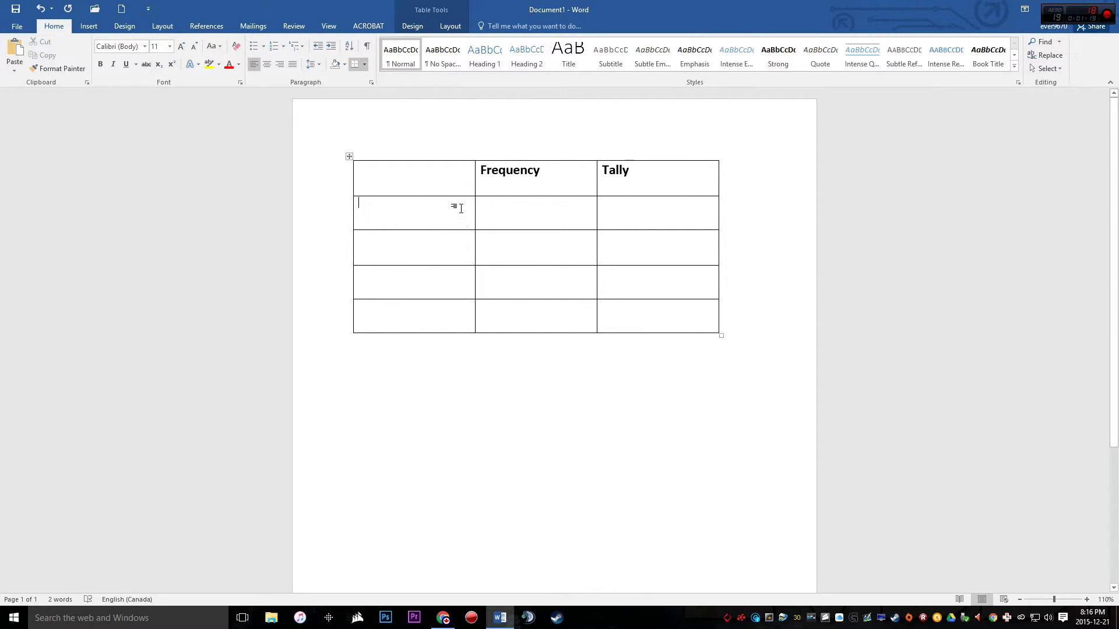
# Step: Label the first-column rows 'Option 1', 'Option 2', 'Option 3' and a bold 'Total'
pyautogui.write('Option 1')
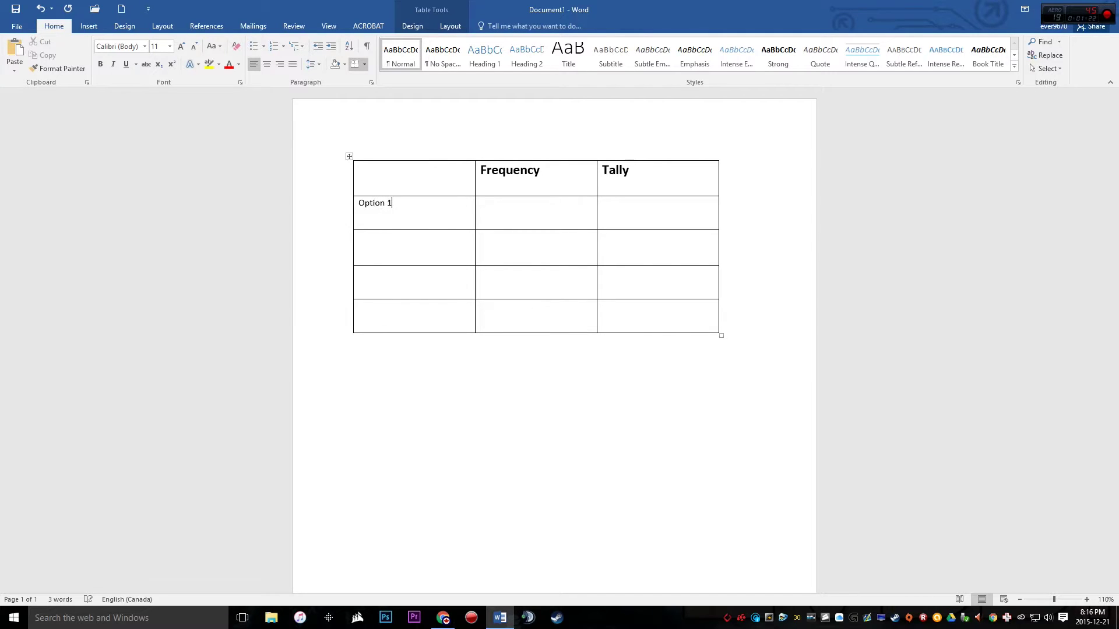
pyautogui.press('Return')
pyautogui.click(459, 242)
pyautogui.write('Option 2')
pyautogui.click(372, 285)
pyautogui.write('Option 3')
pyautogui.click(400, 307)
pyautogui.hotkey('ctrl', 'b')
pyautogui.write('Total')
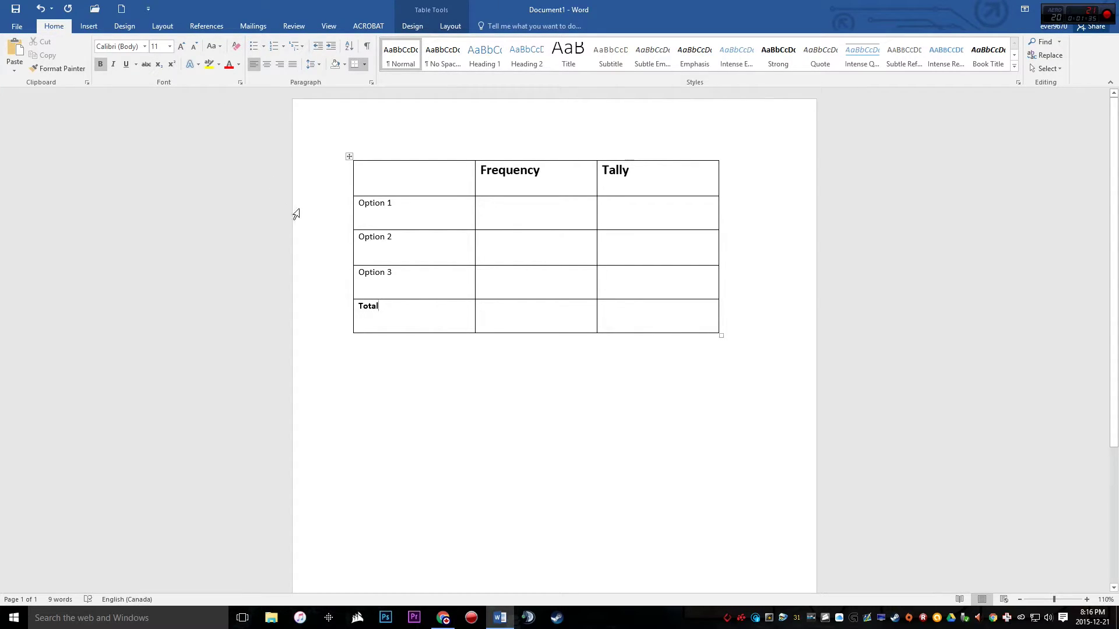
# Step: Enter frequencies 10, 19 and 8 with a total of 37 in the Frequency column
pyautogui.click(507, 219)
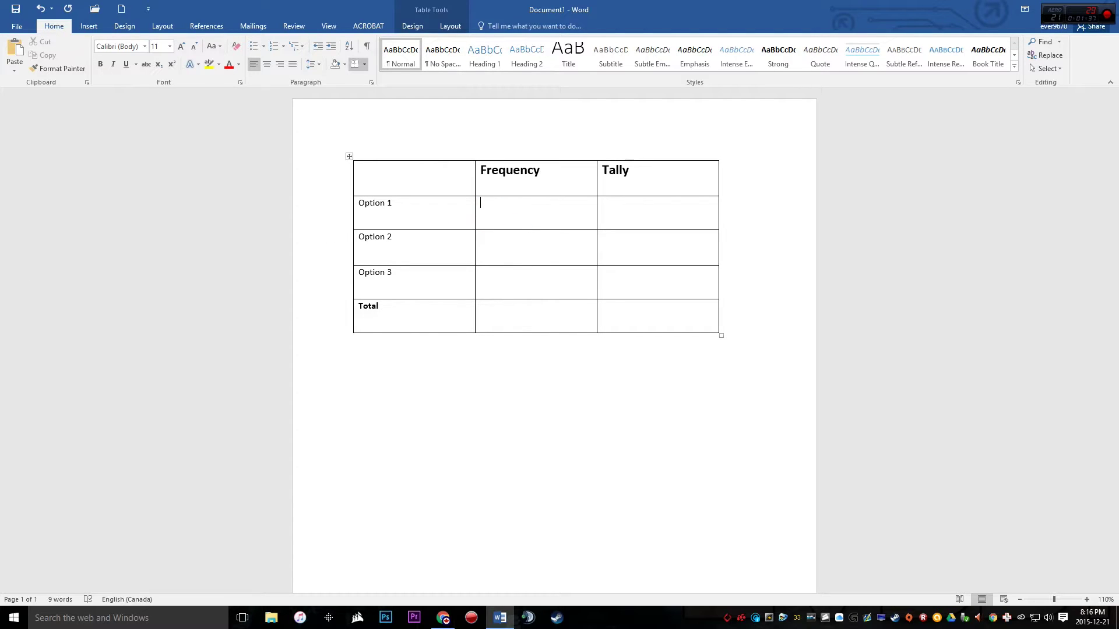
pyautogui.hotkey('alt', 'Tab')
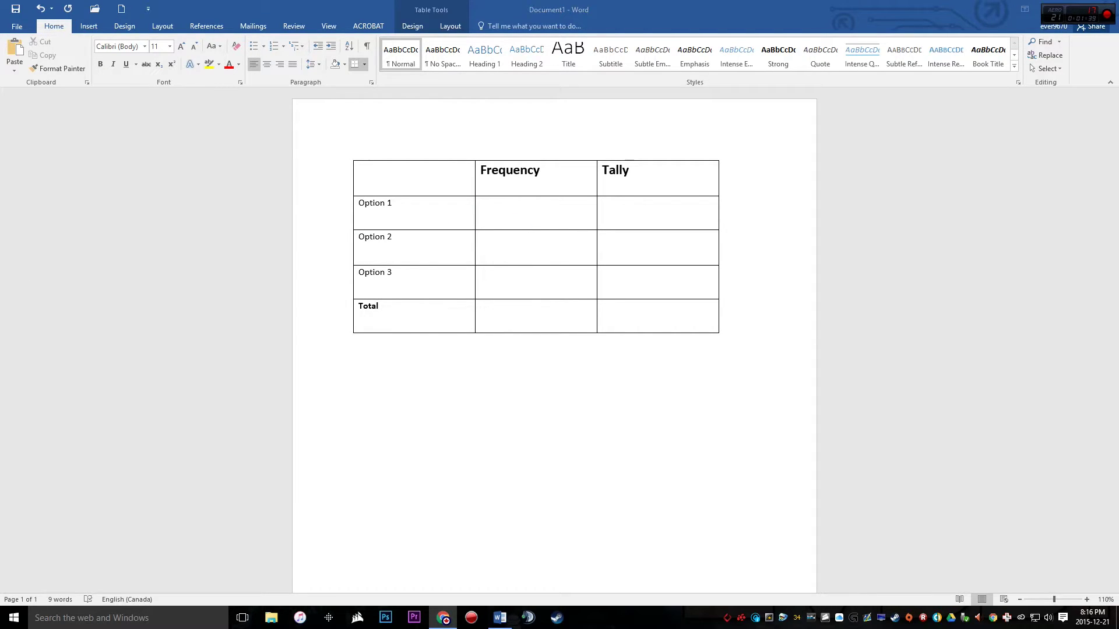
pyautogui.click(511, 214)
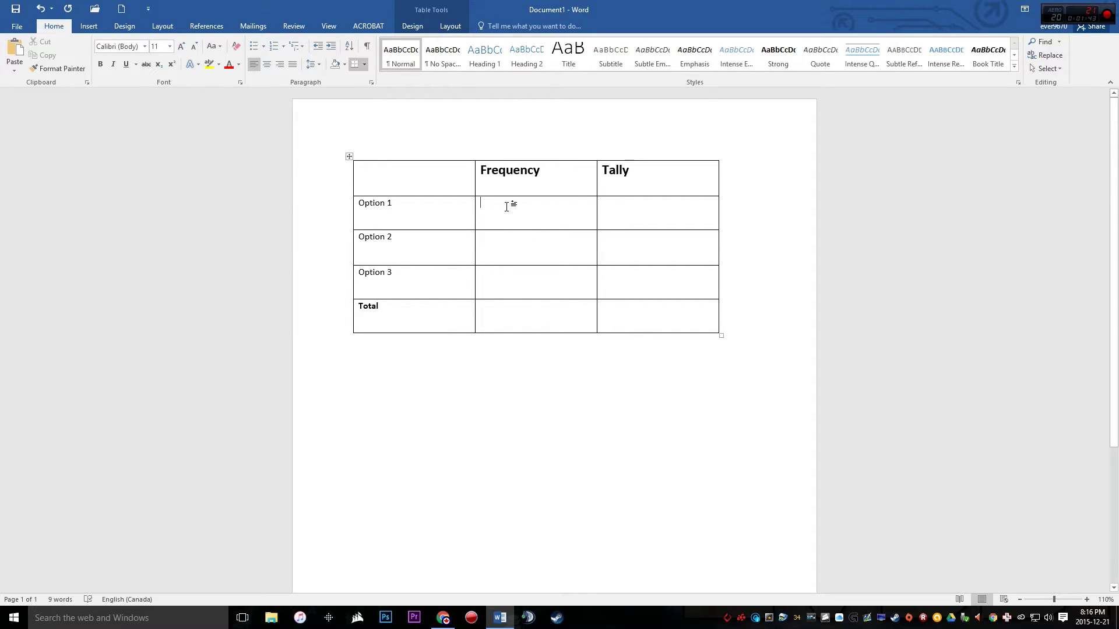
pyautogui.write('10')
pyautogui.click(493, 241)
pyautogui.write('19')
pyautogui.click(493, 278)
pyautogui.write('8')
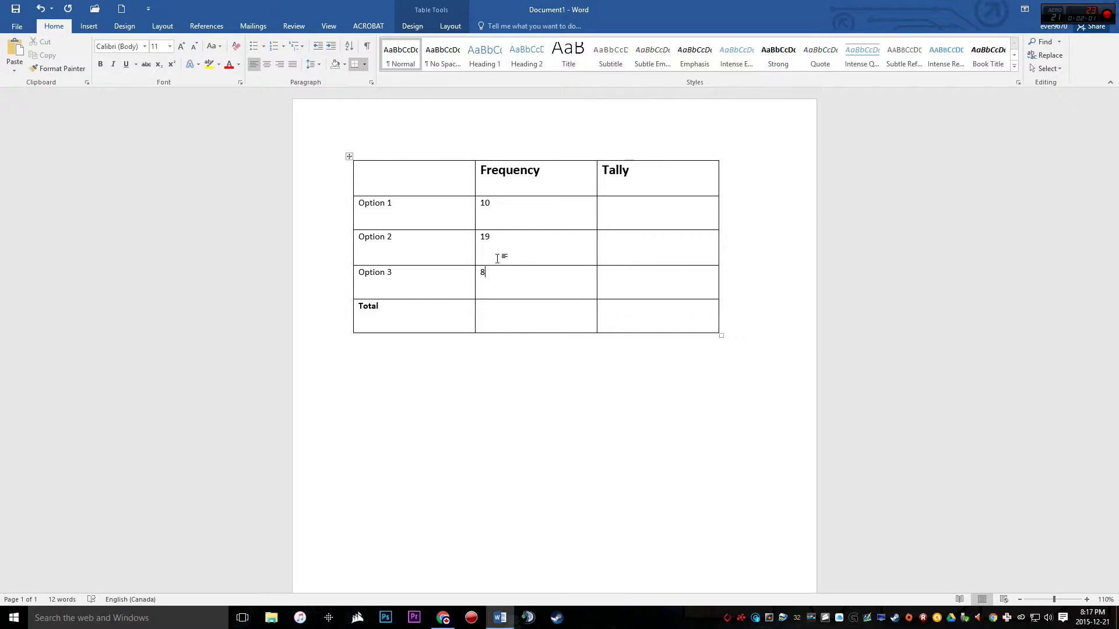
pyautogui.click(511, 322)
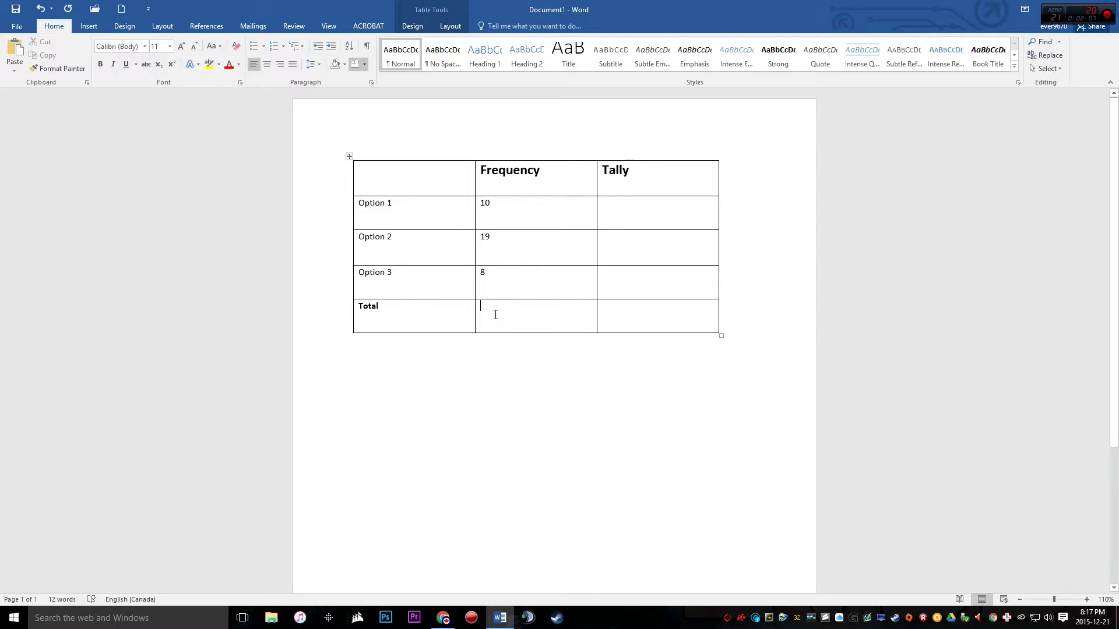
pyautogui.write('37')
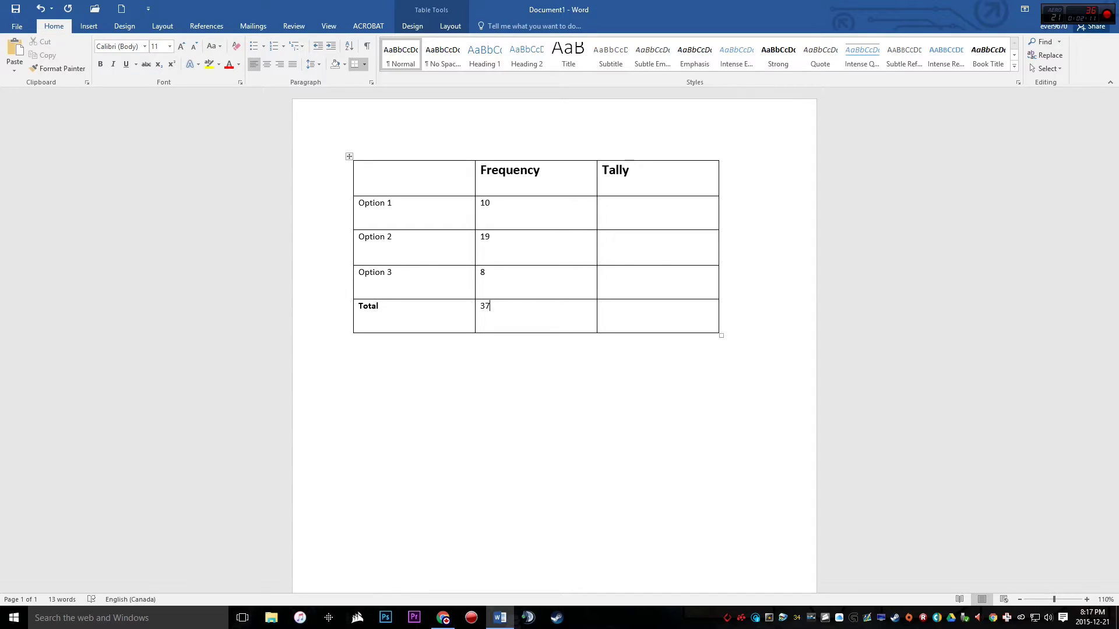
# Step: Set the Option 1 Tally cell to Times New Roman and type the tally bars
pyautogui.click(623, 208)
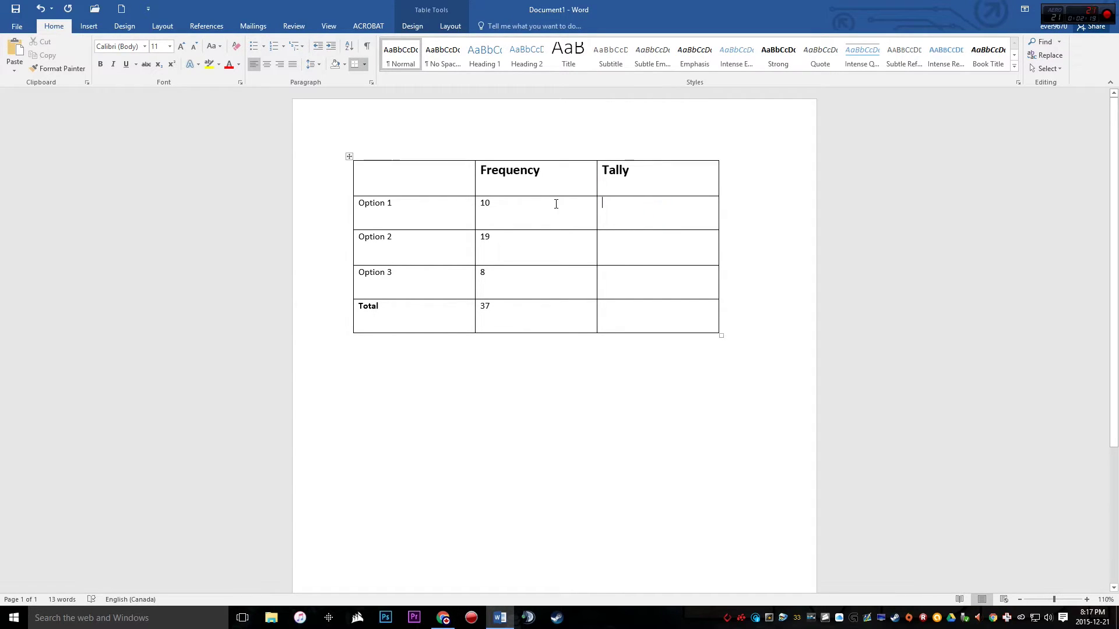
pyautogui.click(128, 46)
pyautogui.write('Times New Ro')
pyautogui.press('Return')
pyautogui.write('|')
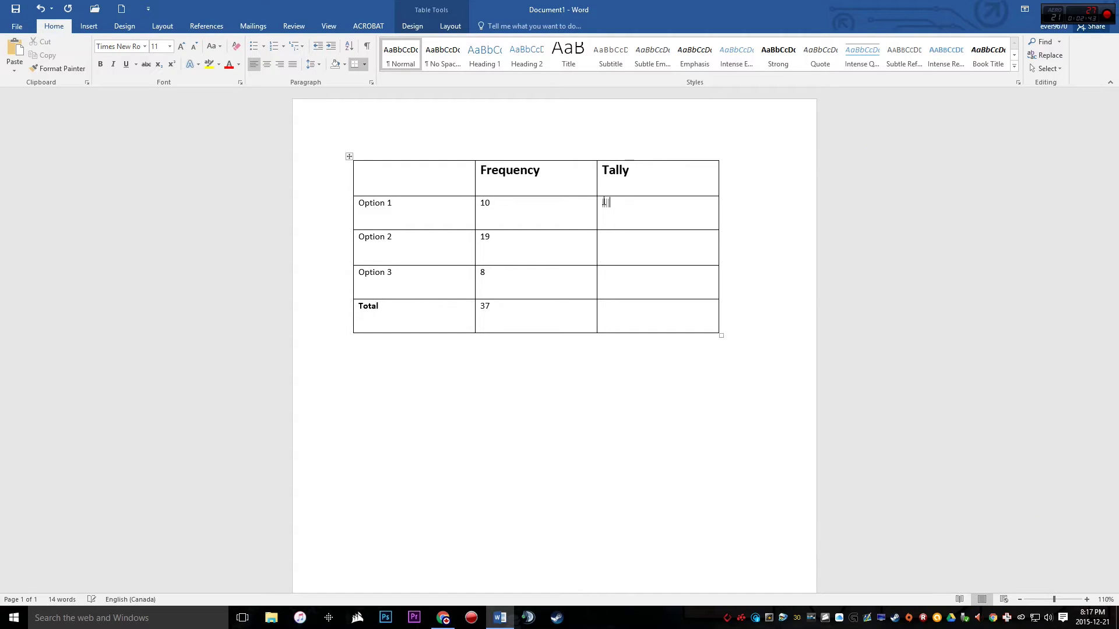
pyautogui.write('||| ||||')
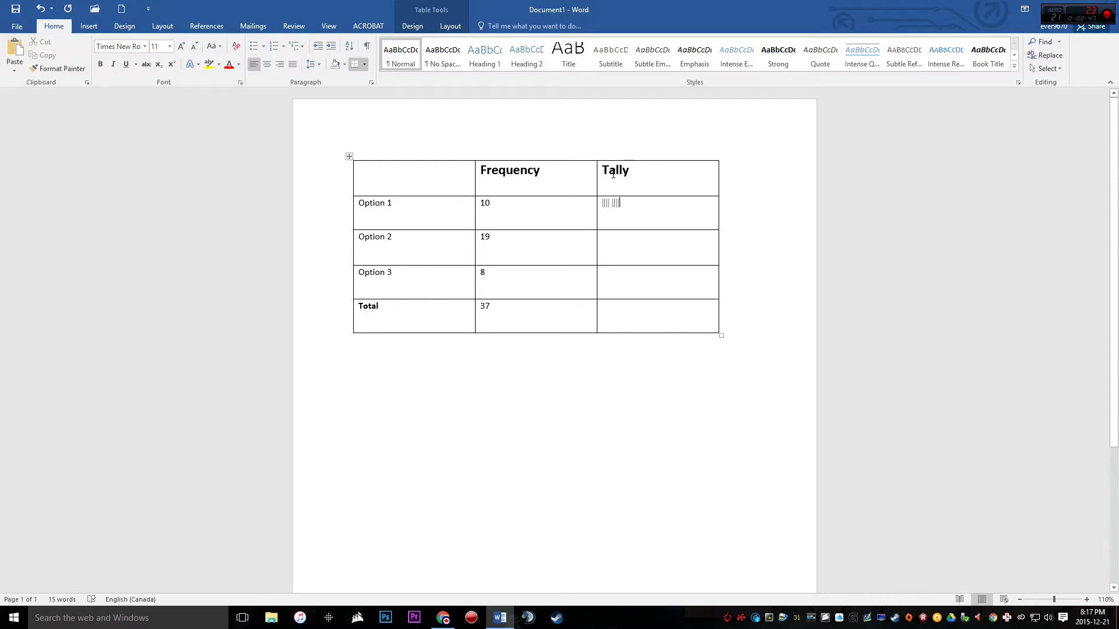
# Step: Apply strikethrough to the Option 1 tally mark groups
pyautogui.doubleClick(608, 204)
pyautogui.click(609, 202)
pyautogui.doubleClick(609, 202)
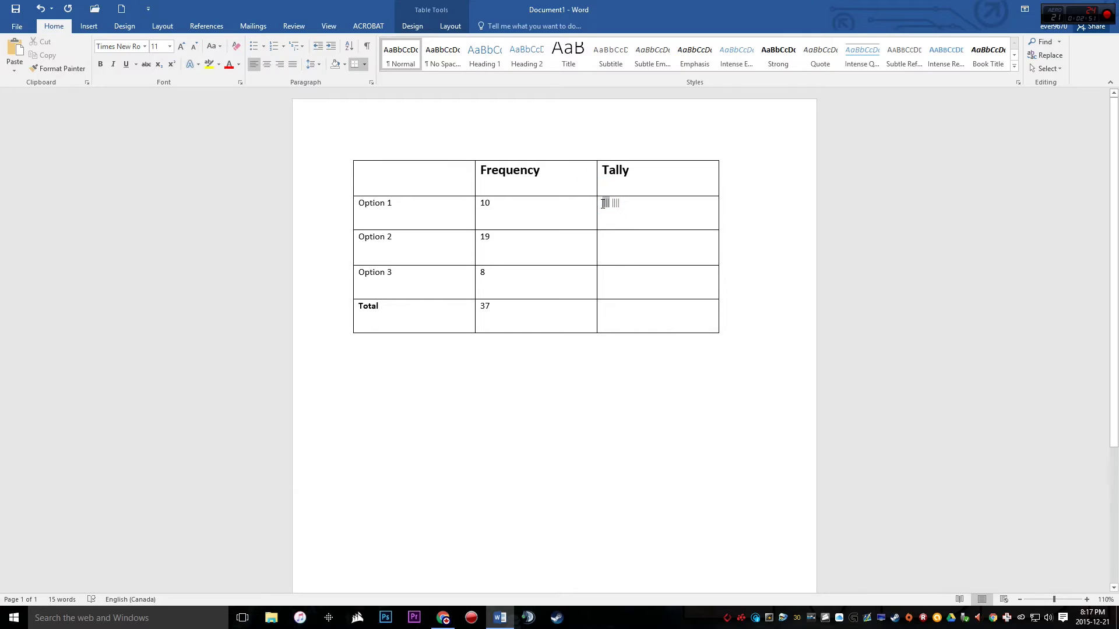
pyautogui.click(144, 69)
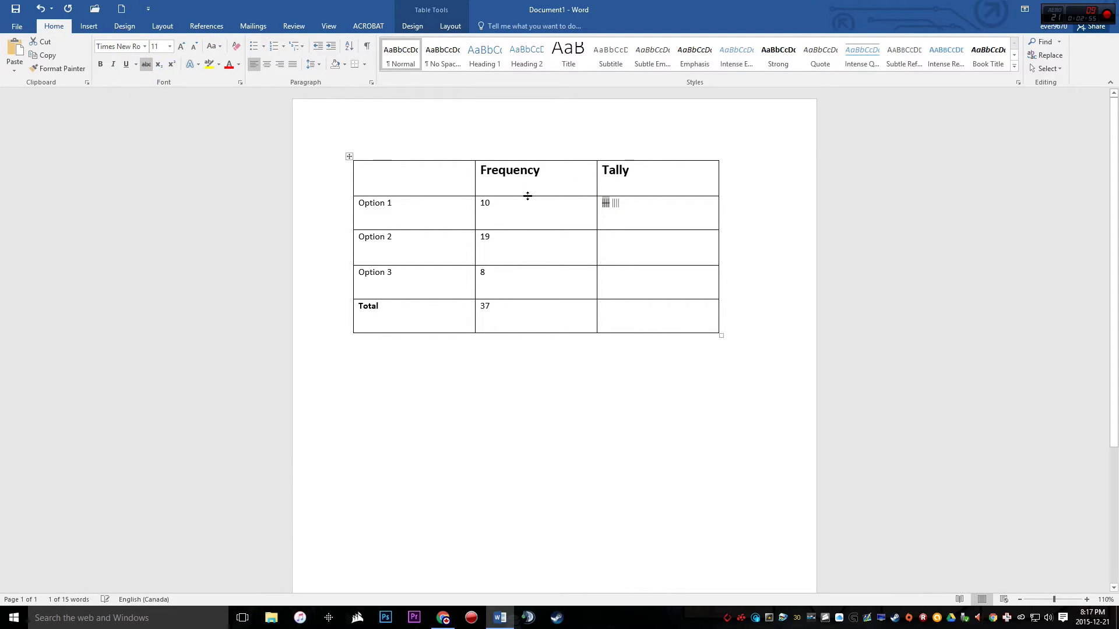
pyautogui.doubleClick(615, 201)
pyautogui.click(144, 65)
pyautogui.click(620, 202)
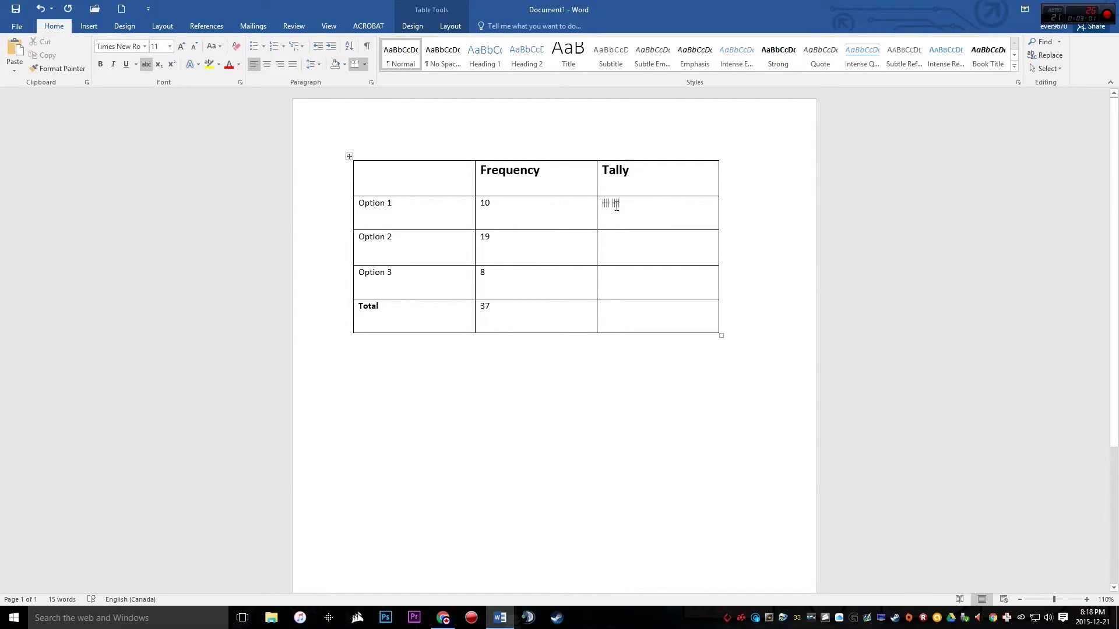
pyautogui.moveTo(621, 202); pyautogui.dragTo(600, 203)
pyautogui.click(148, 65)
pyautogui.click(610, 202)
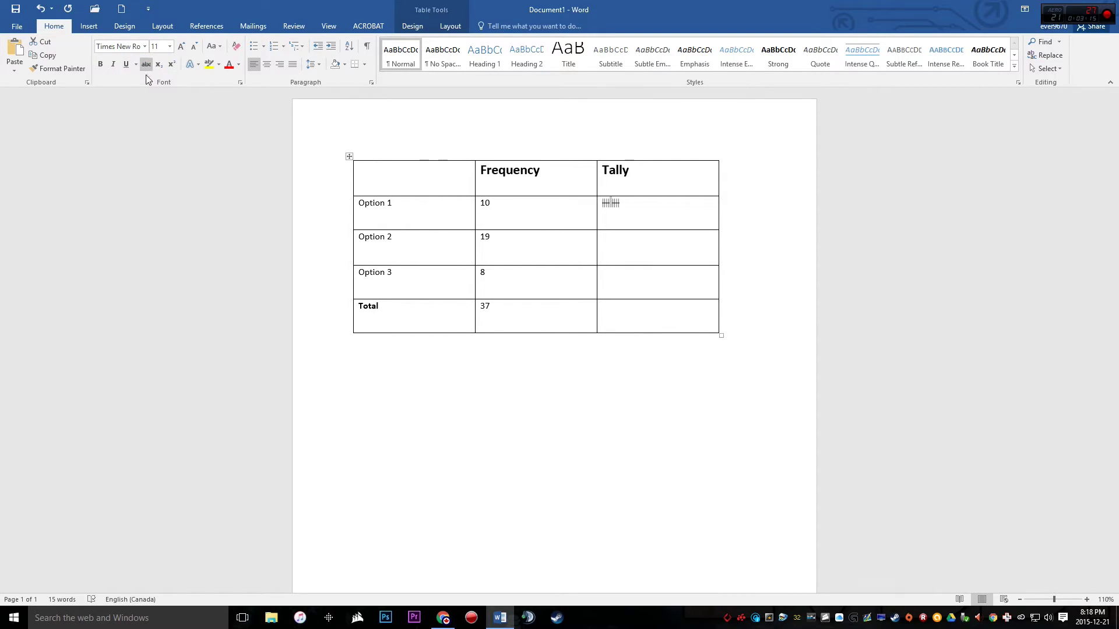
# Step: Paste tally marks into the Option 2 and Option 3 Tally cells
pyautogui.click(625, 246)
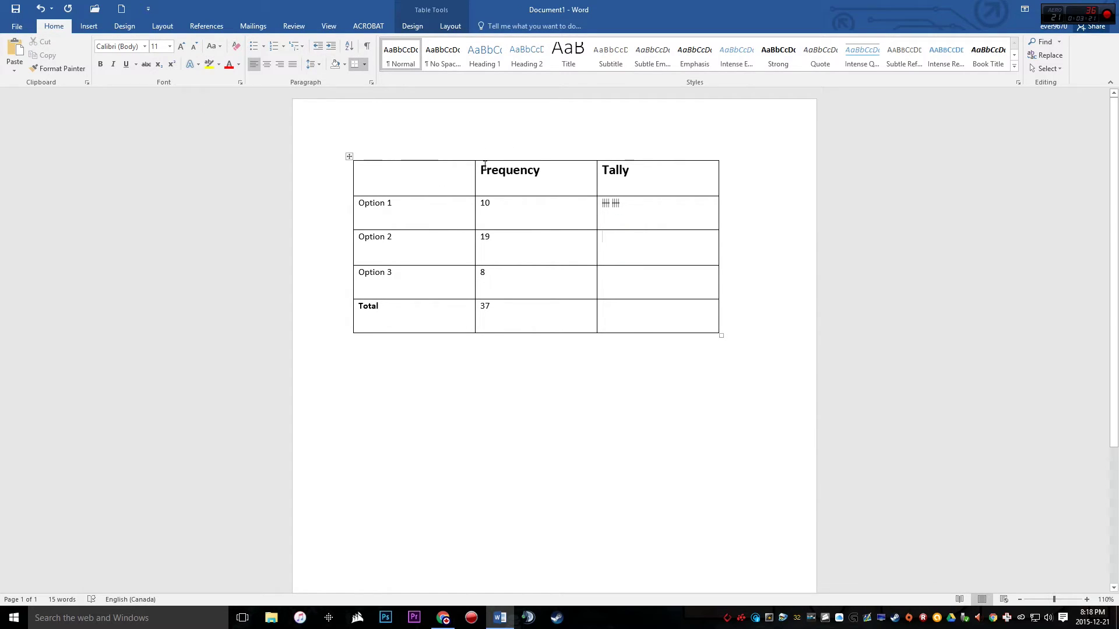
pyautogui.write('|||')
pyautogui.press('BackSpace')
pyautogui.press('BackSpace')
pyautogui.press('BackSpace')
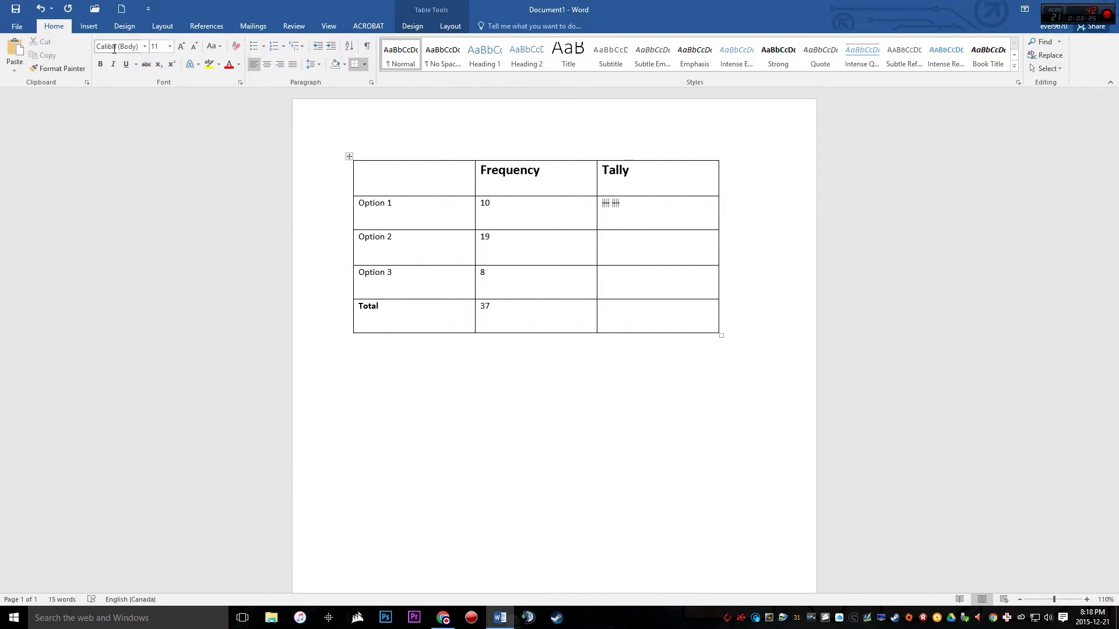
pyautogui.write('𝍸 𝍸 𝍸 𝍷𝍷𝍷𝍷')
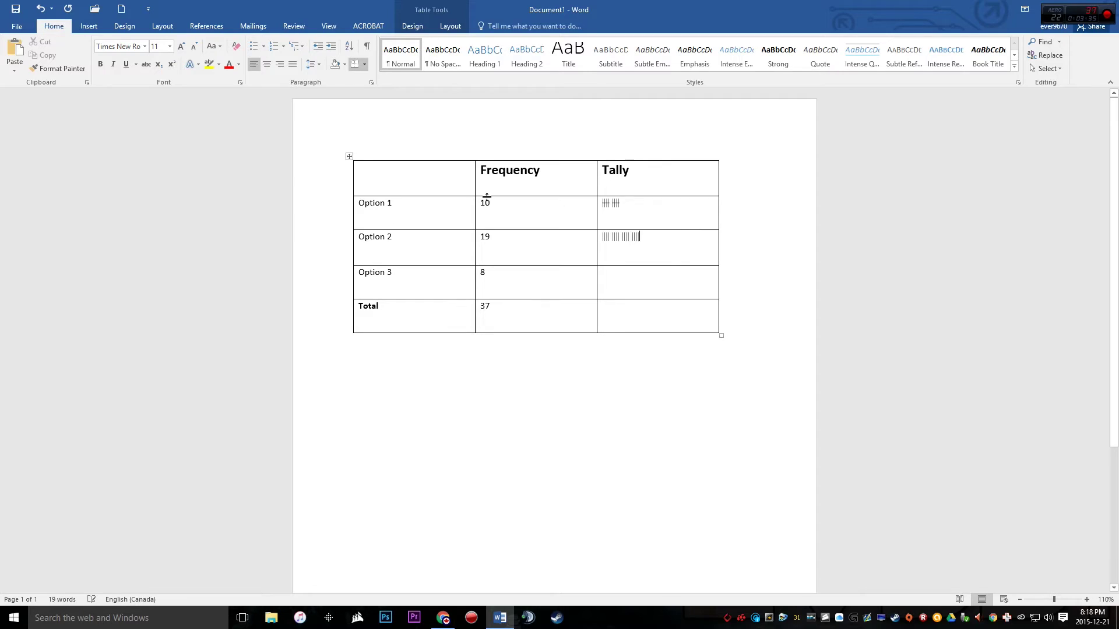
pyautogui.click(618, 273)
pyautogui.write('|||| |||')
pyautogui.press('Down')
pyautogui.press('Down')
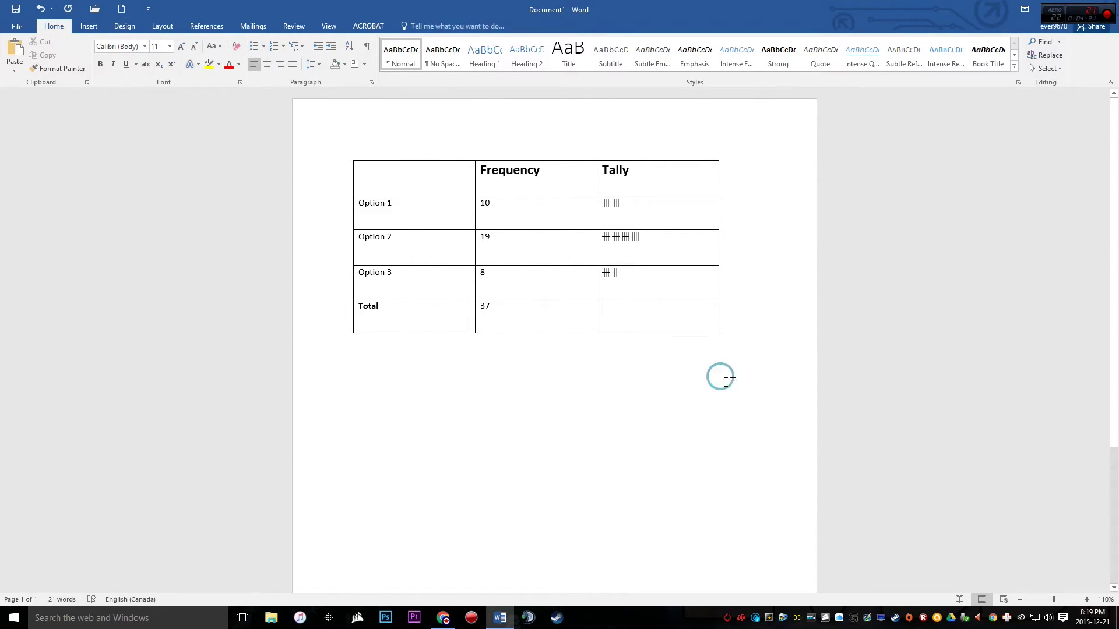